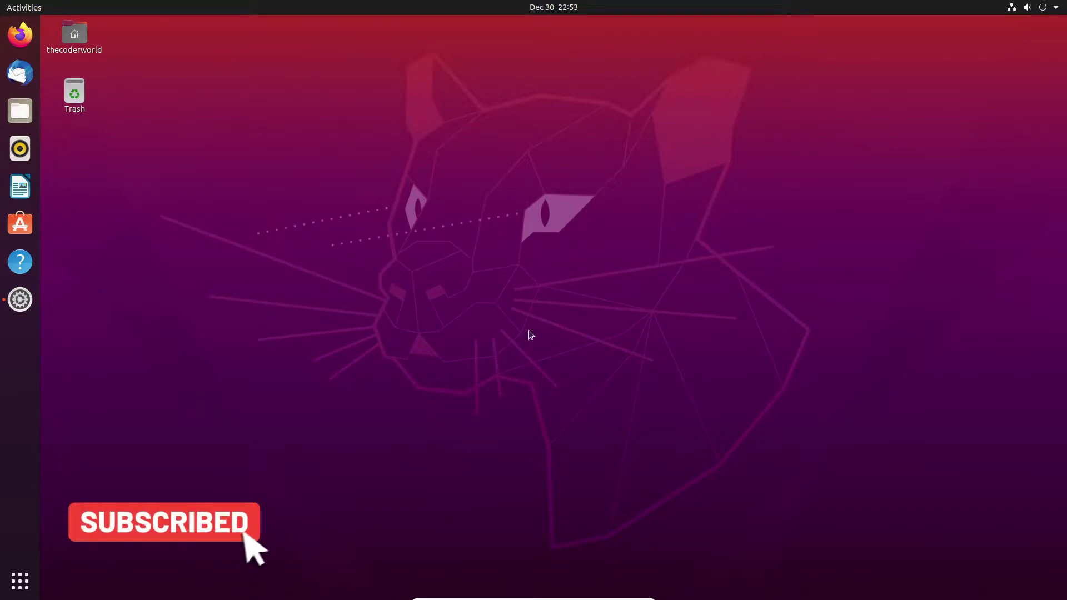
- Launch Settings from the applications overview, landing on the Appearance page's Dock options
left_click(20, 581)
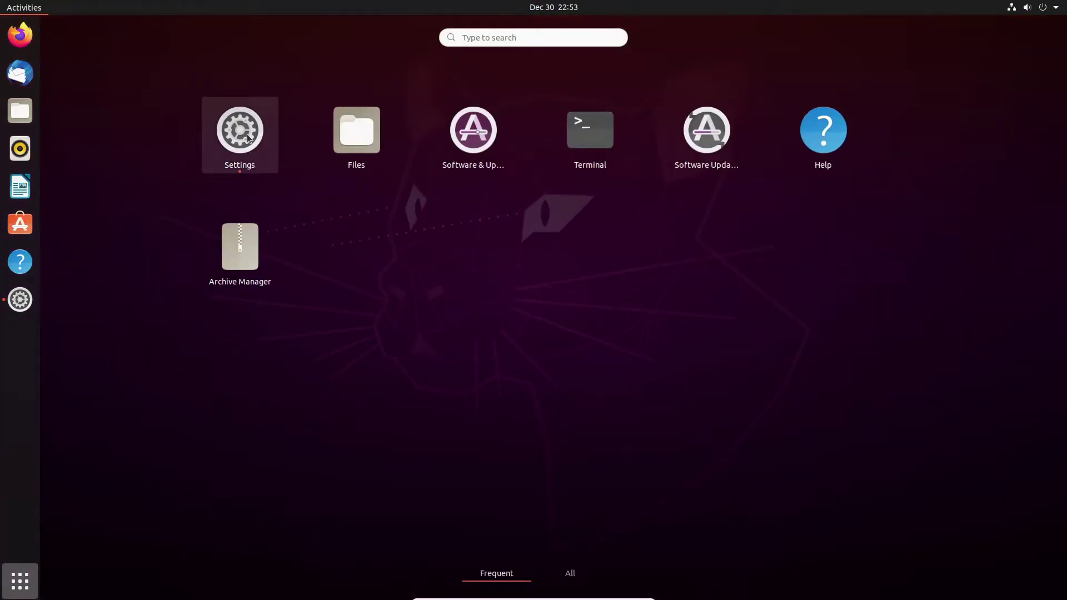
left_click(247, 138)
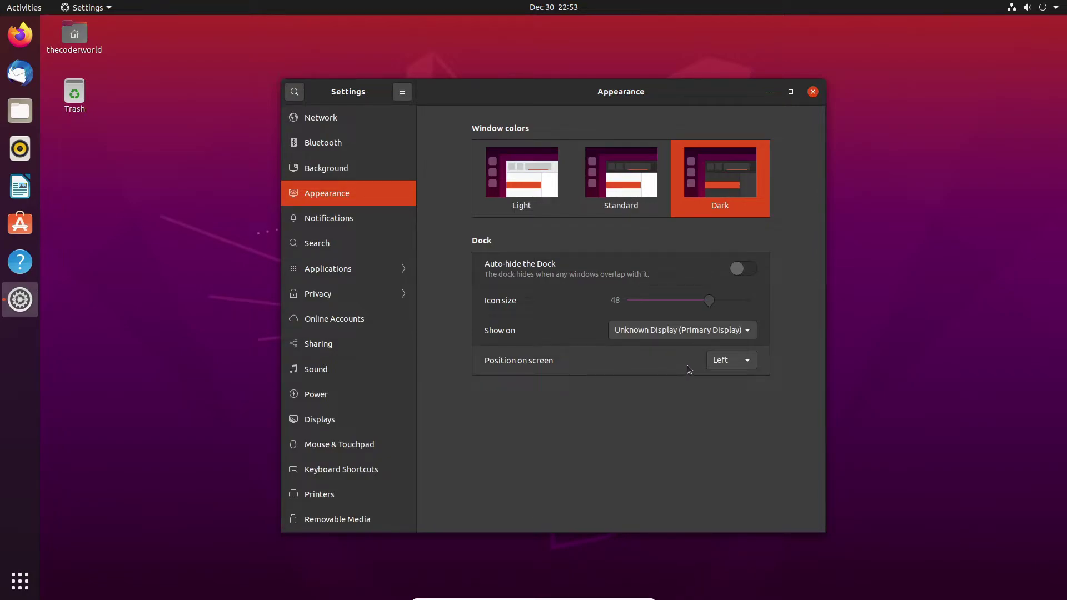
- Change the dock's Position on screen from Left to Bottom
left_click(747, 364)
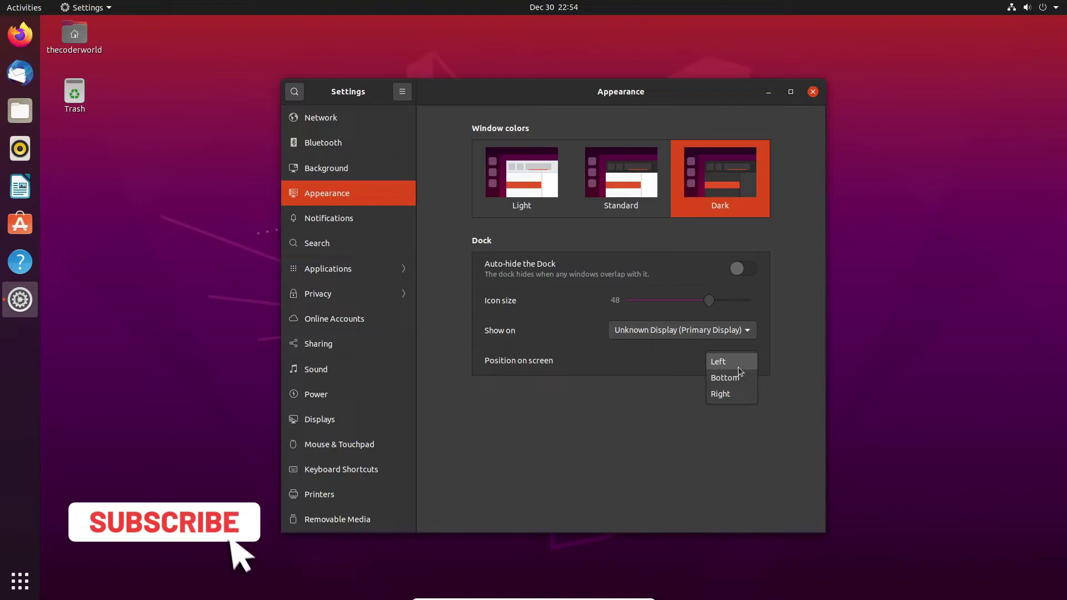
left_click(725, 377)
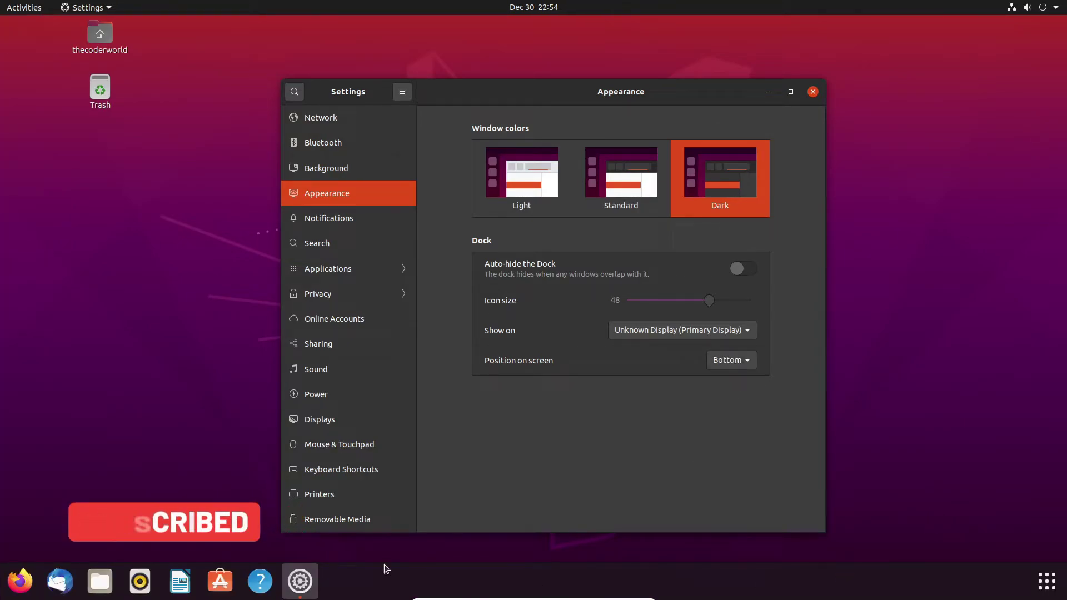
left_click(1047, 582)
left_click(1048, 581)
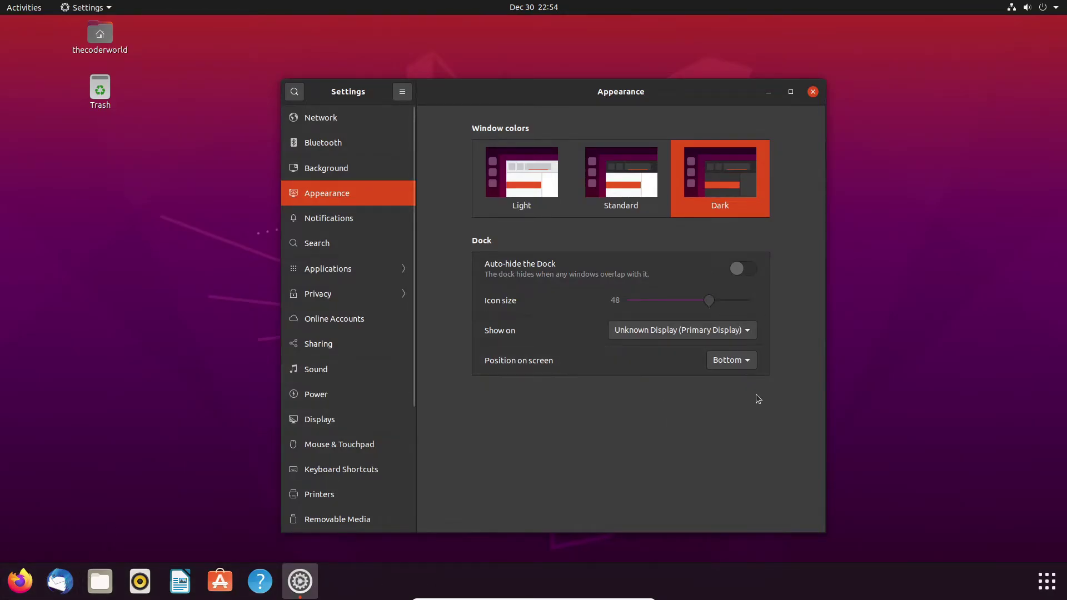
- Switch the dock's Position on screen to Right, then back to Left
left_click(731, 361)
left_click(733, 379)
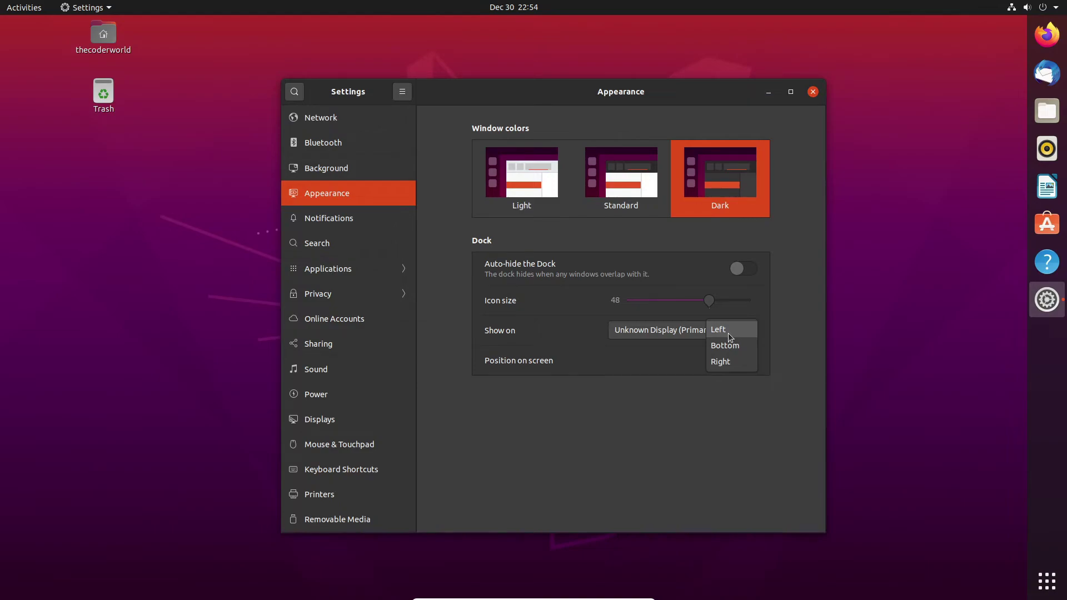
left_click(728, 333)
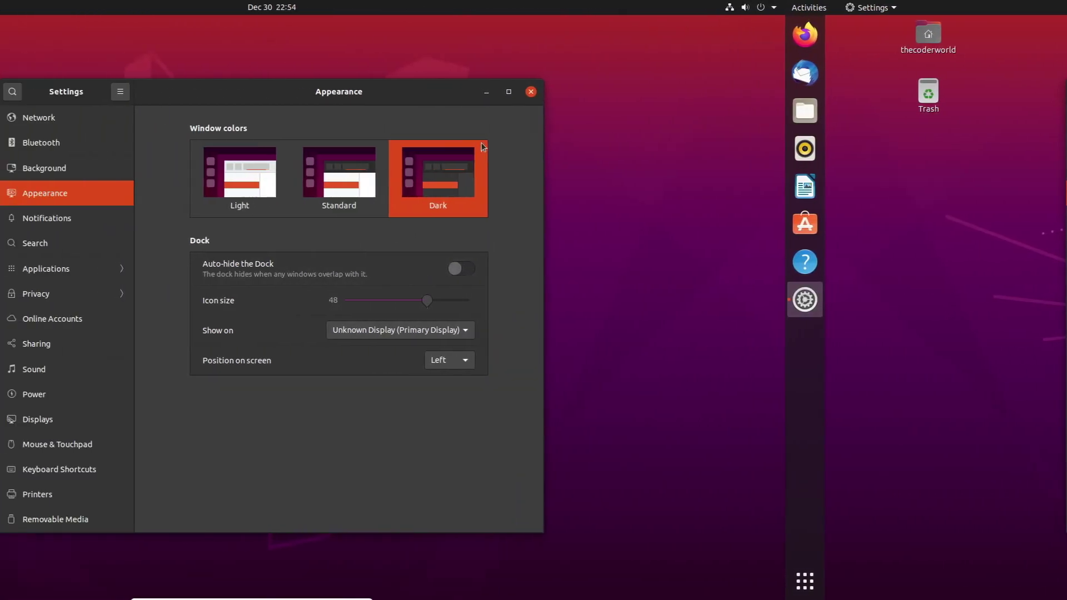
left_click(769, 90)
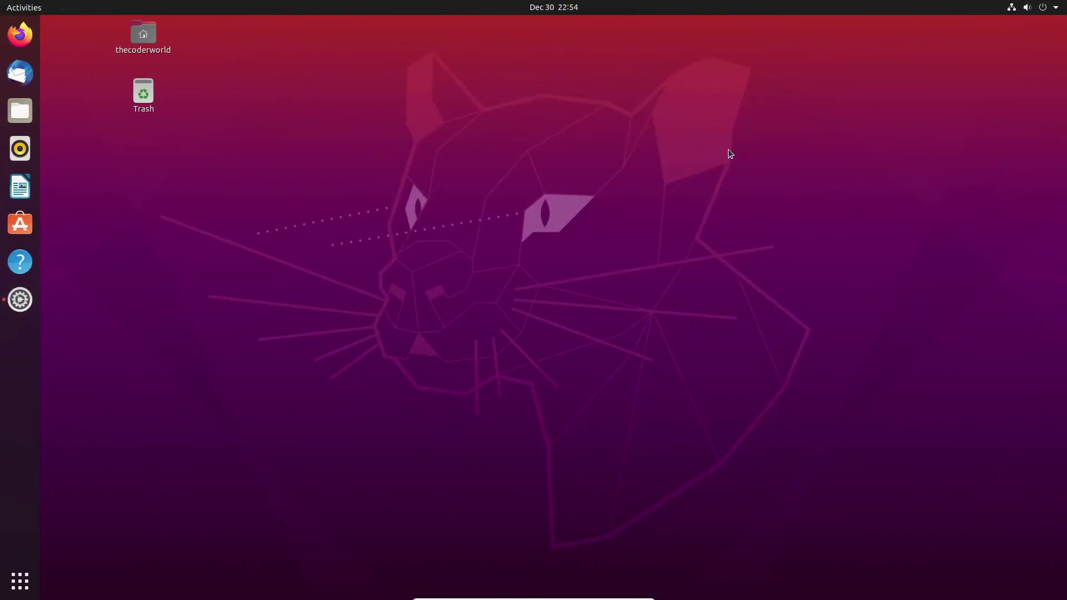